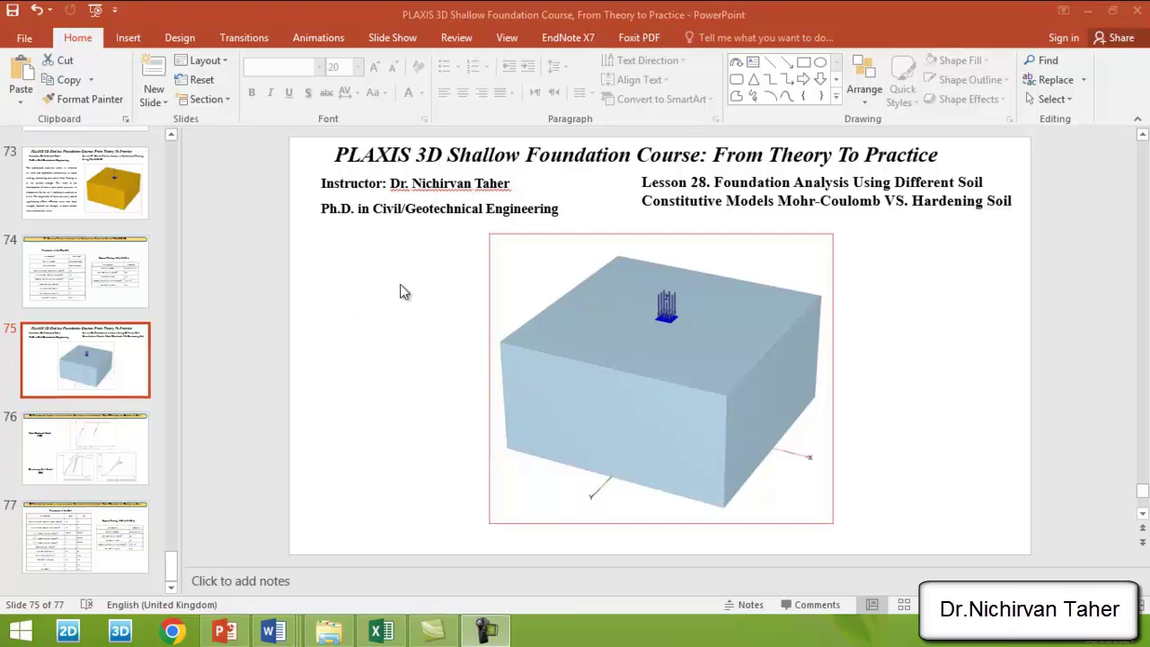
# Go to slide 76, which compares the Mohr-Coulomb and Hardening Soil models
pyautogui.click(98, 441)
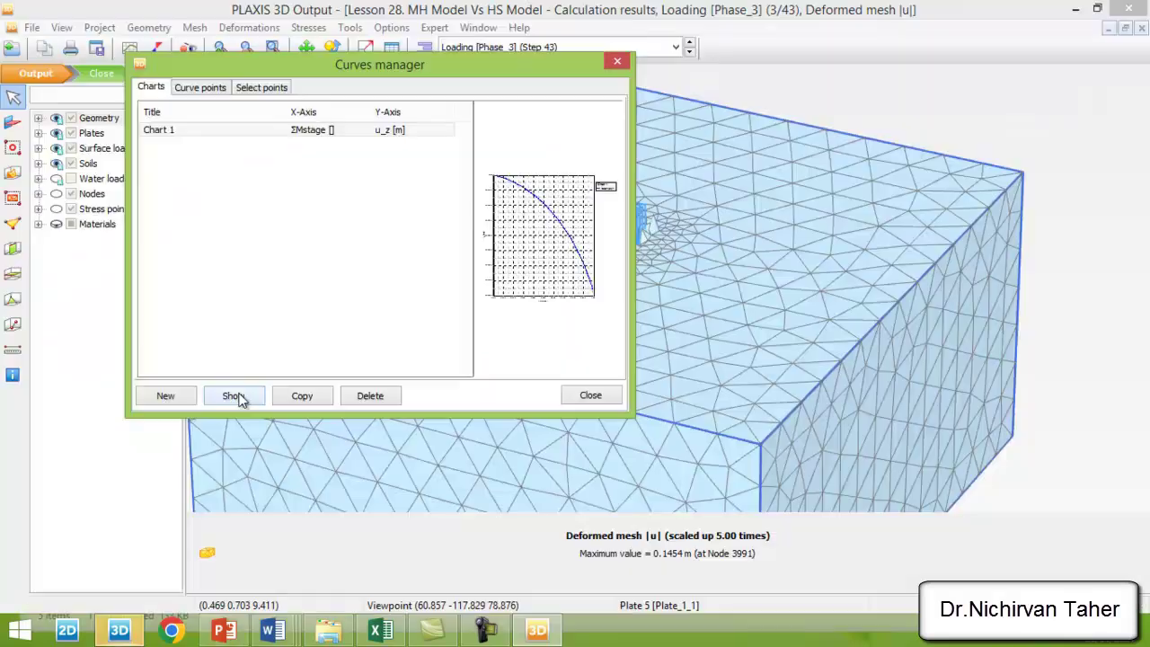
# Show Chart 1, close the Curves manager and add a curve from the current project
pyautogui.click(231, 396)
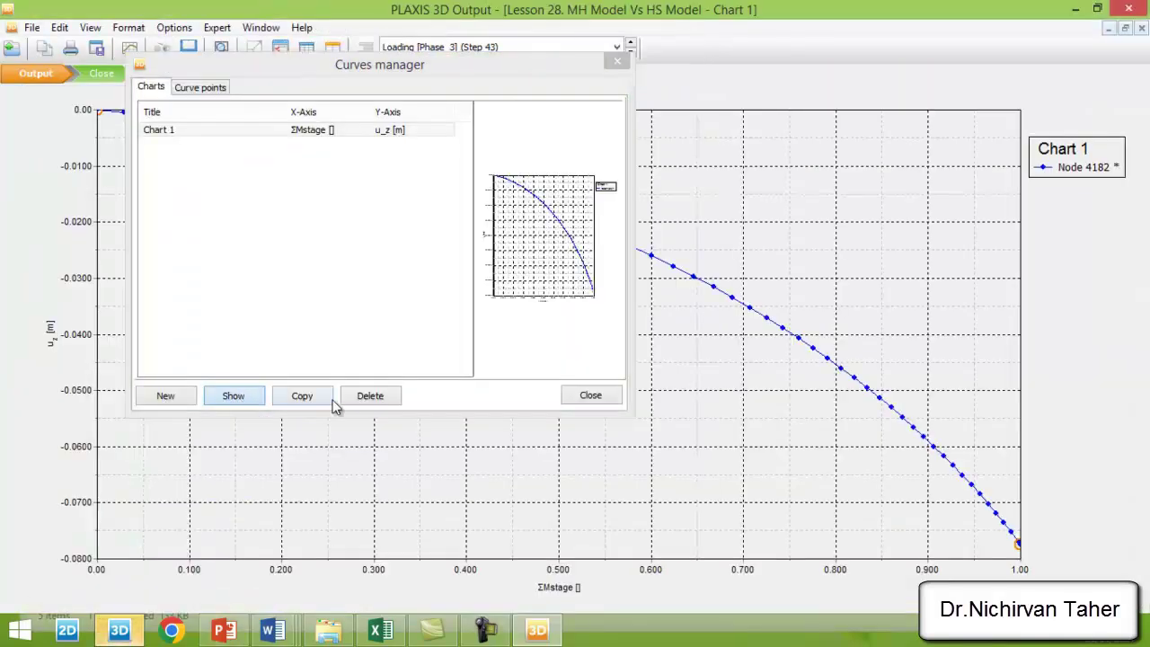
pyautogui.click(588, 395)
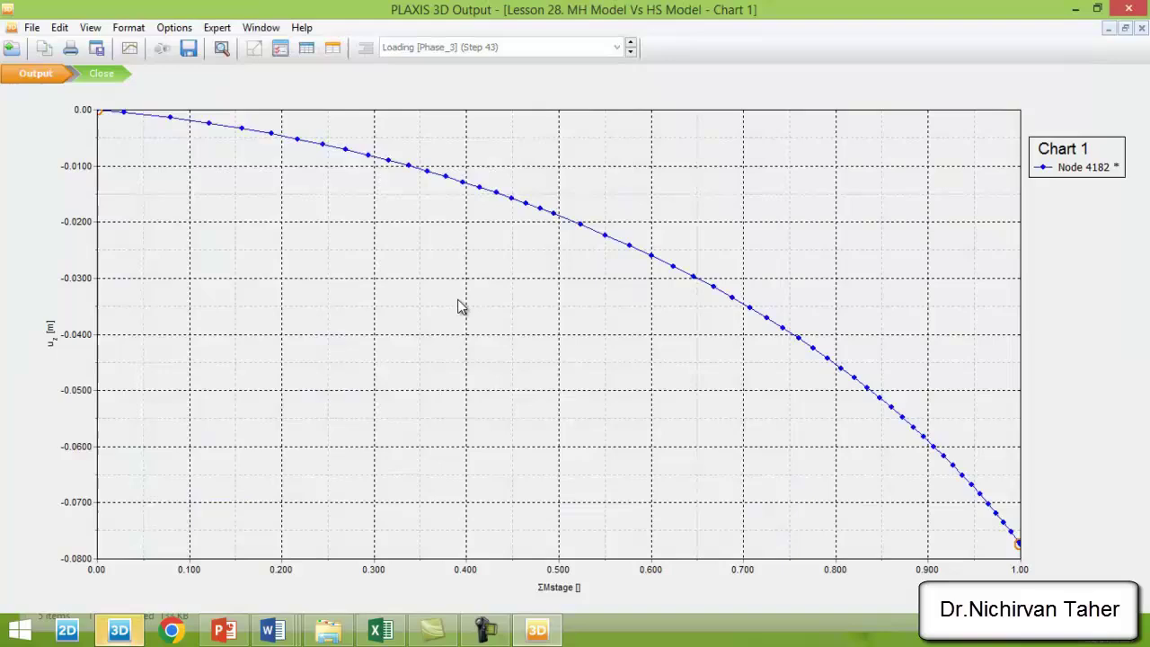
pyautogui.rightClick(400, 297)
pyautogui.moveTo(486, 335)
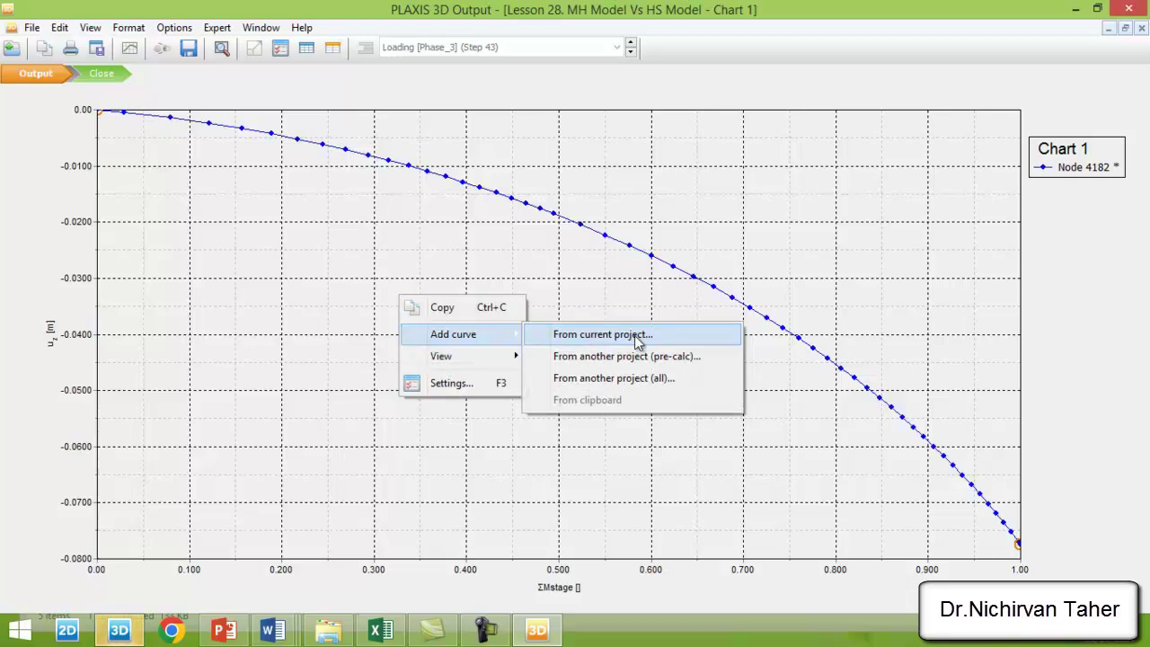
pyautogui.rightClick(346, 304)
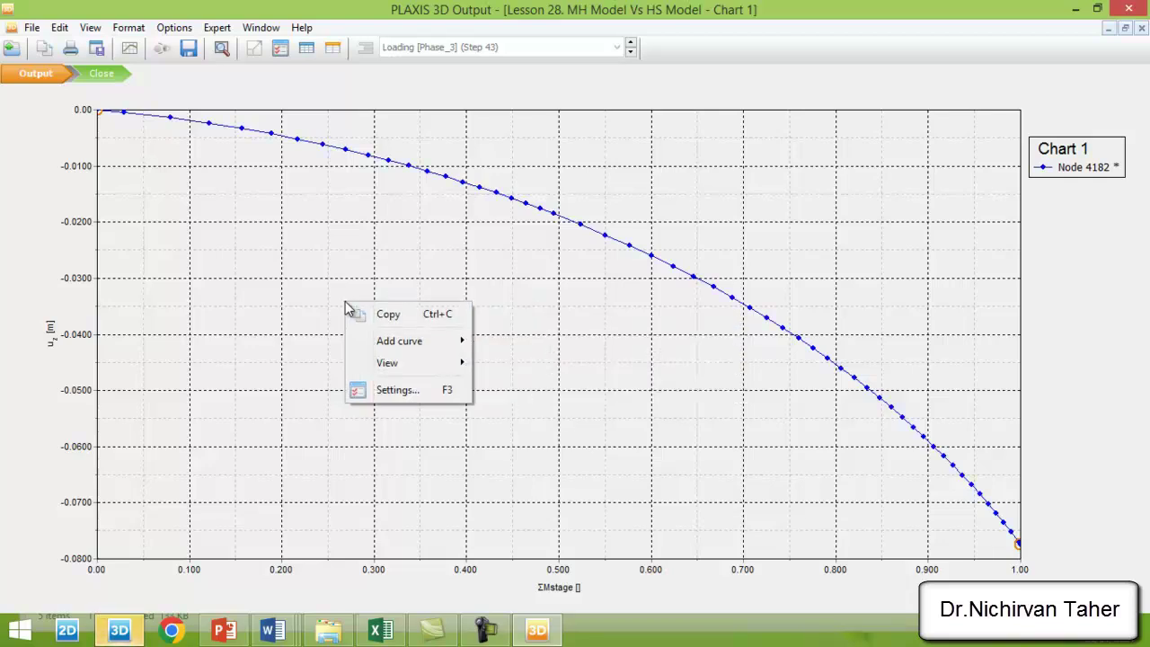
pyautogui.moveTo(423, 341)
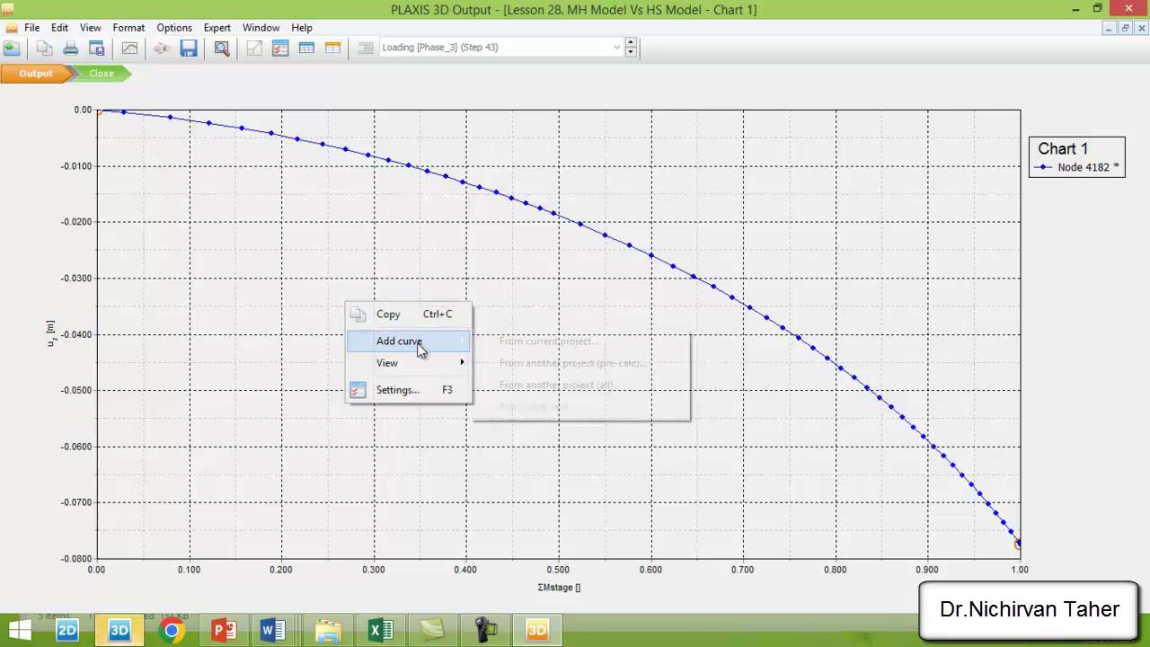
pyautogui.click(564, 345)
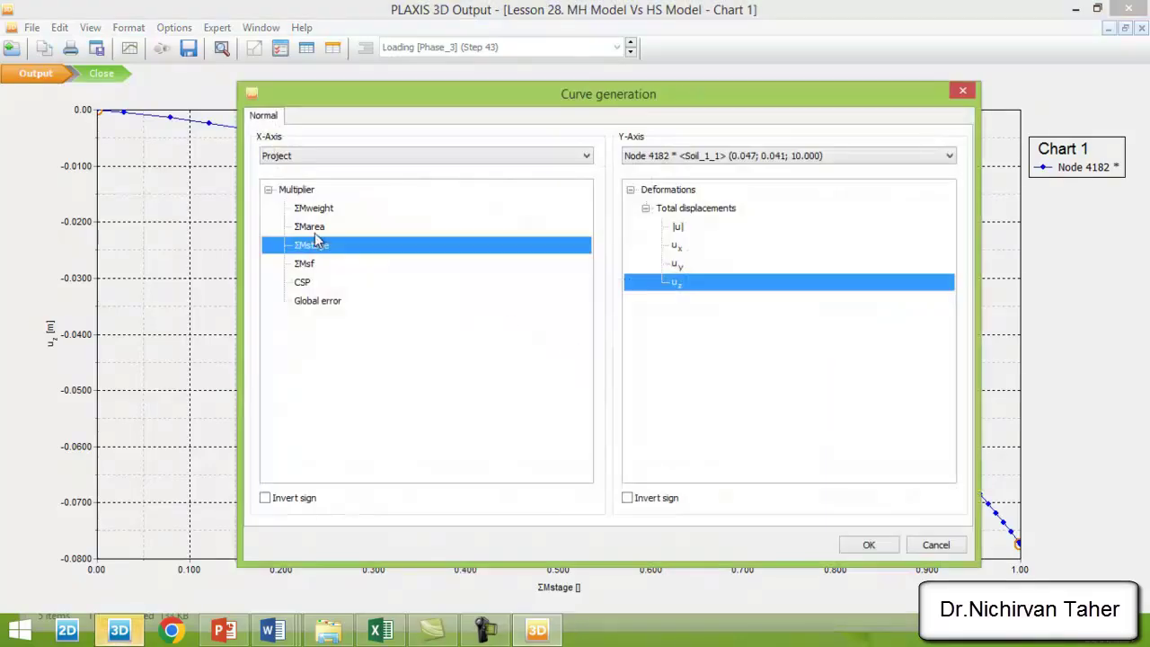
# Plot ΣMstage on the X axis against Node 4182 uz on the Y axis
pyautogui.click(335, 157)
pyautogui.click(330, 155)
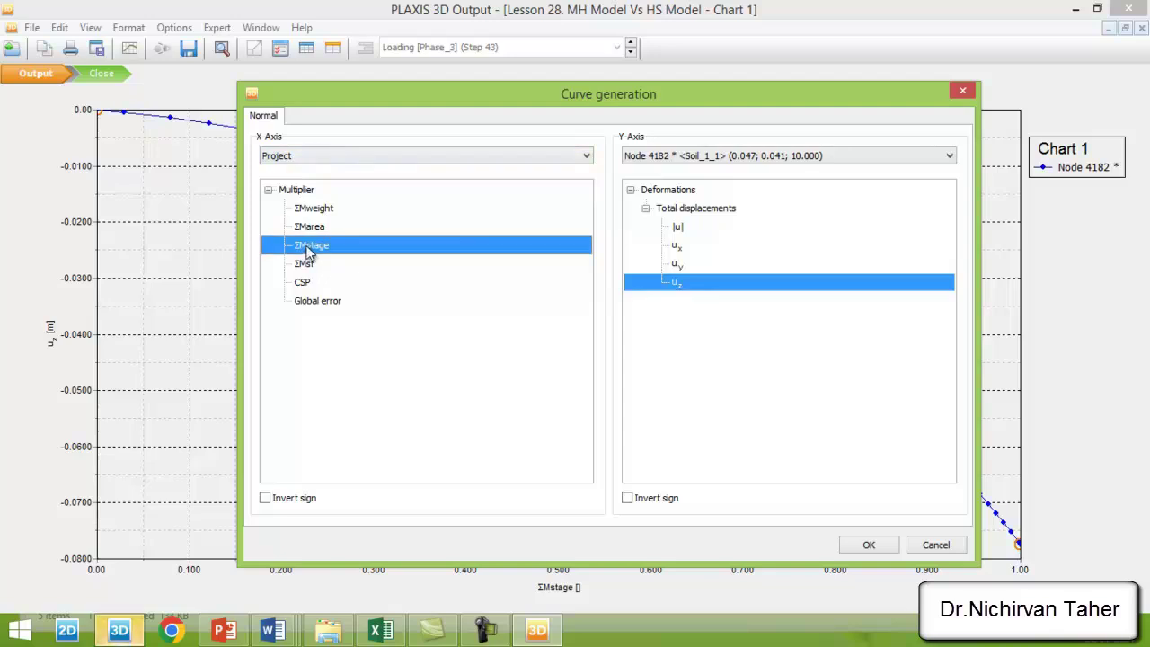
pyautogui.click(781, 161)
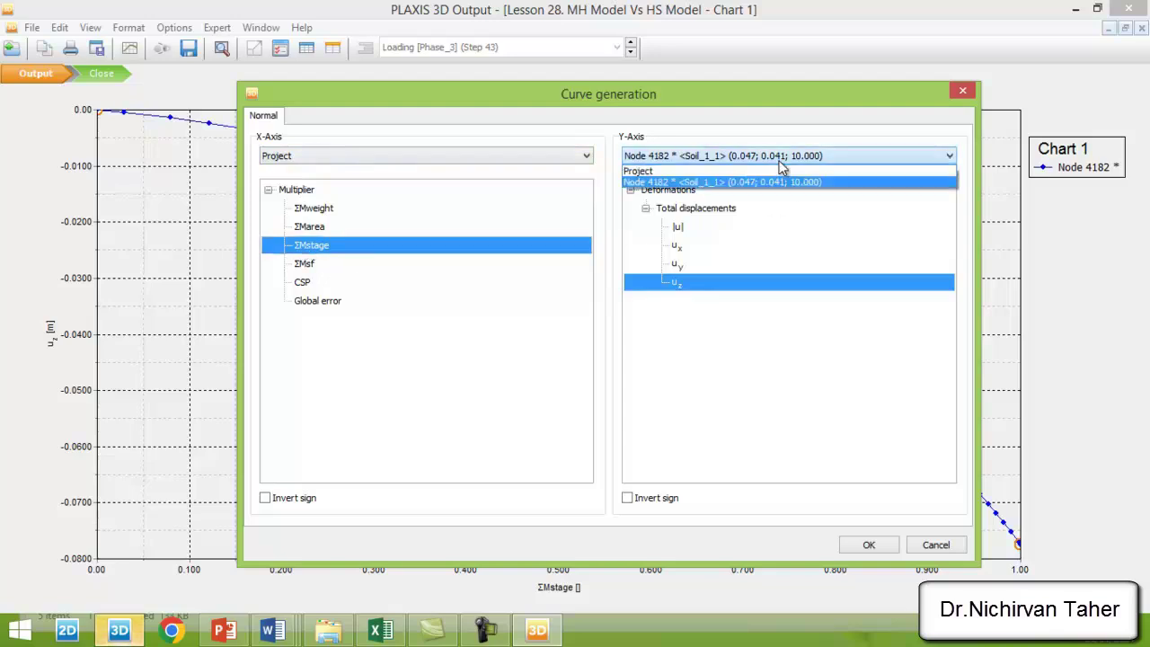
pyautogui.click(669, 184)
pyautogui.click(630, 190)
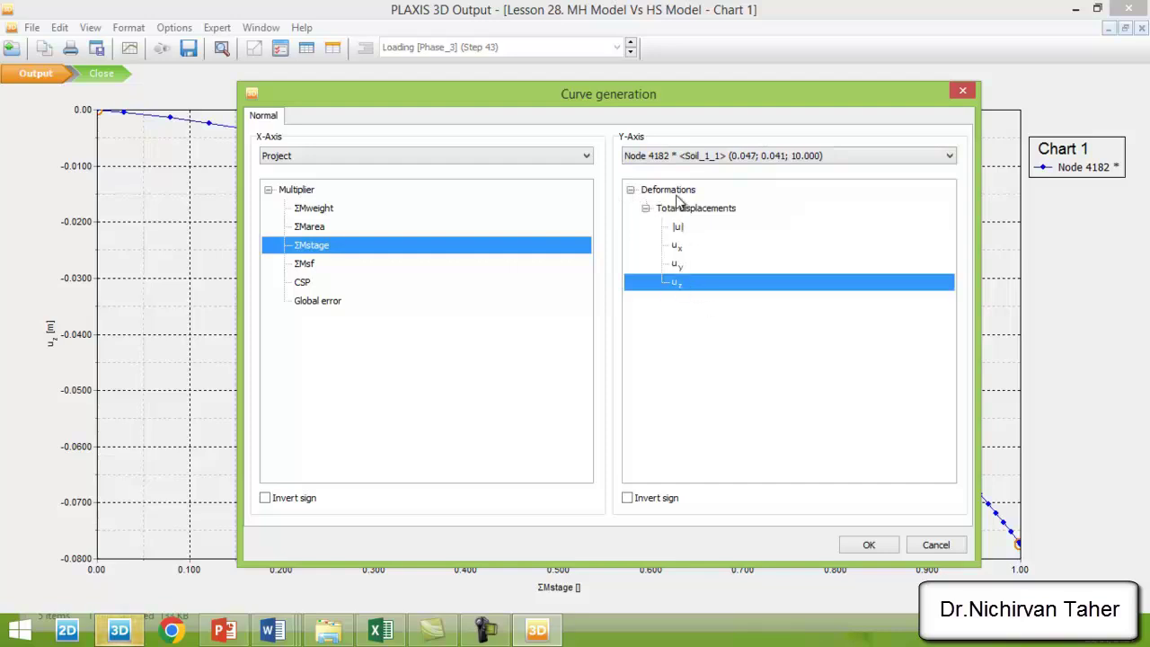
pyautogui.click(675, 283)
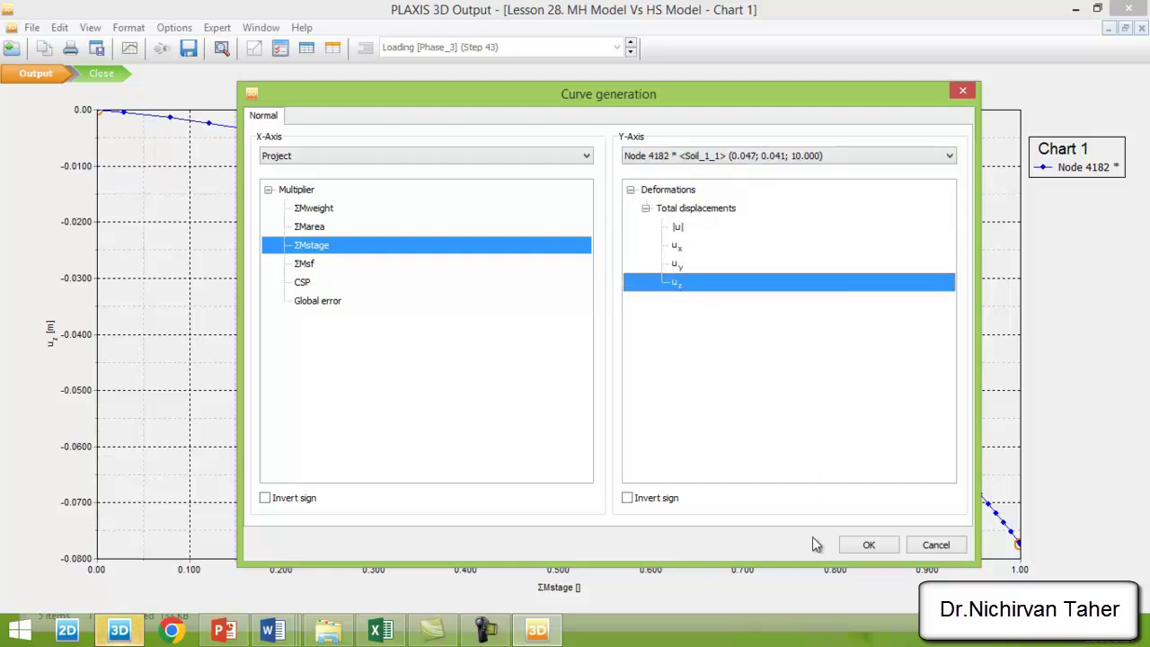
pyautogui.click(877, 552)
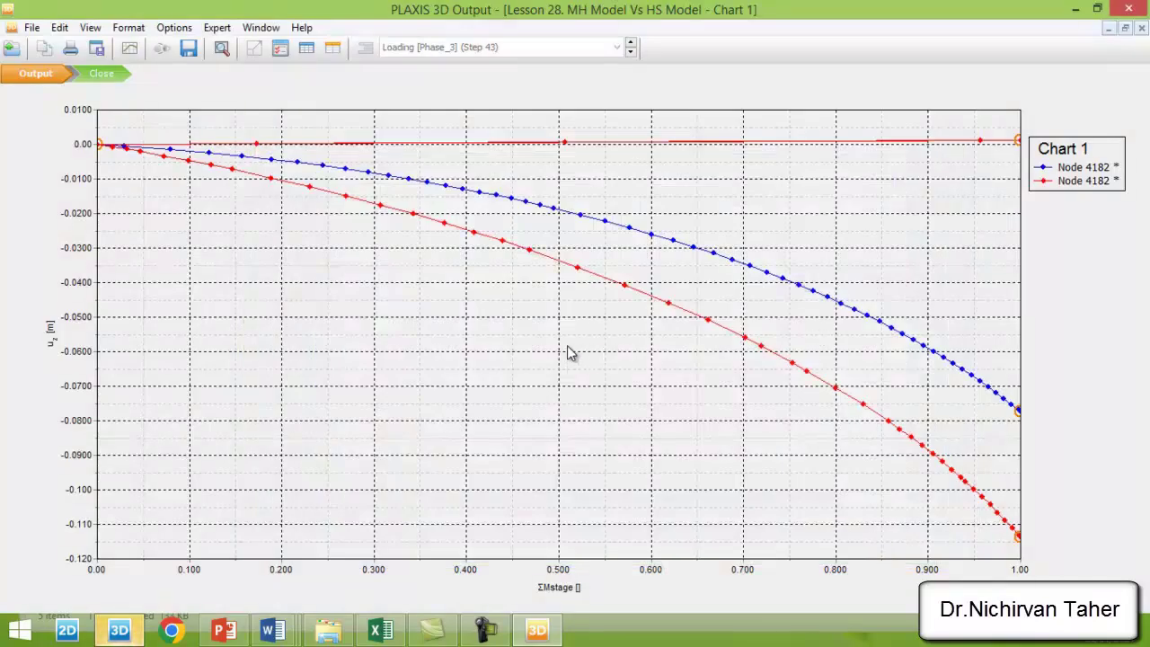
# Exclude the Initial phase and Footing phases from the second Node 4182 curve in chart settings
pyautogui.rightClick(569, 349)
pyautogui.click(618, 434)
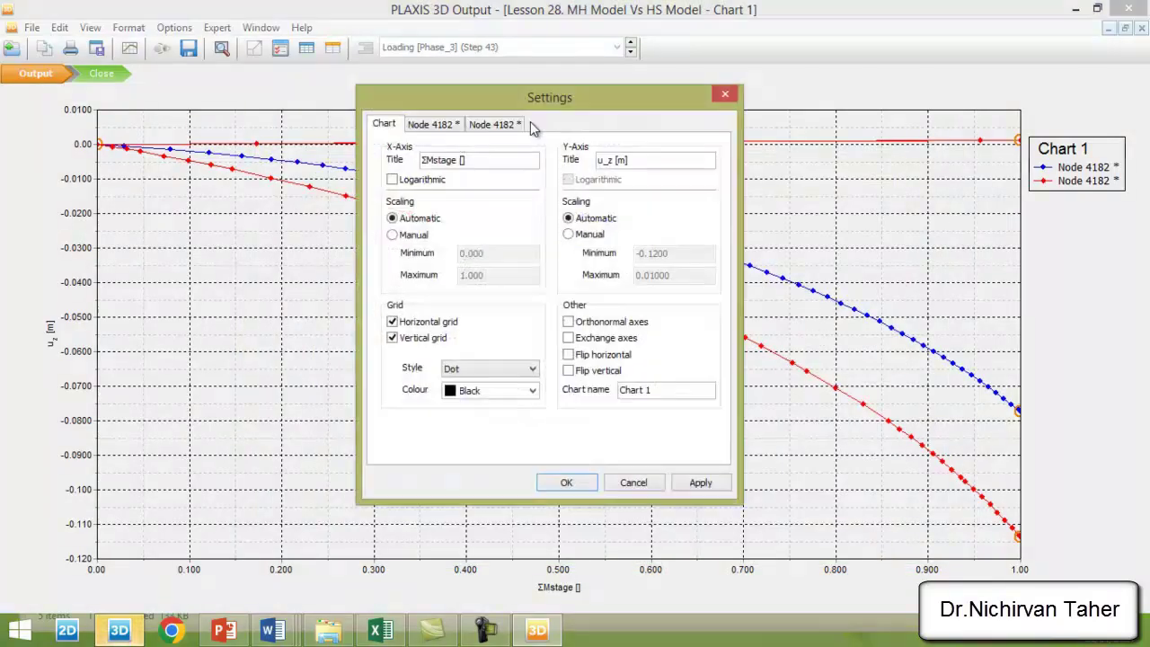
pyautogui.click(493, 123)
pyautogui.click(687, 192)
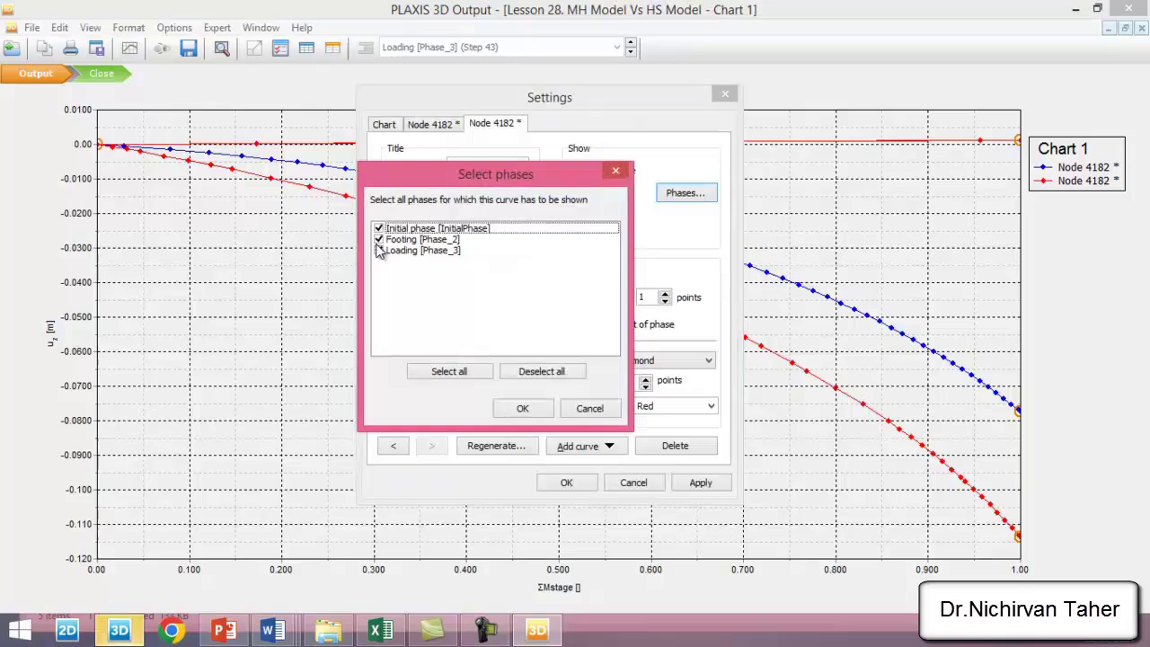
pyautogui.click(379, 239)
pyautogui.click(378, 228)
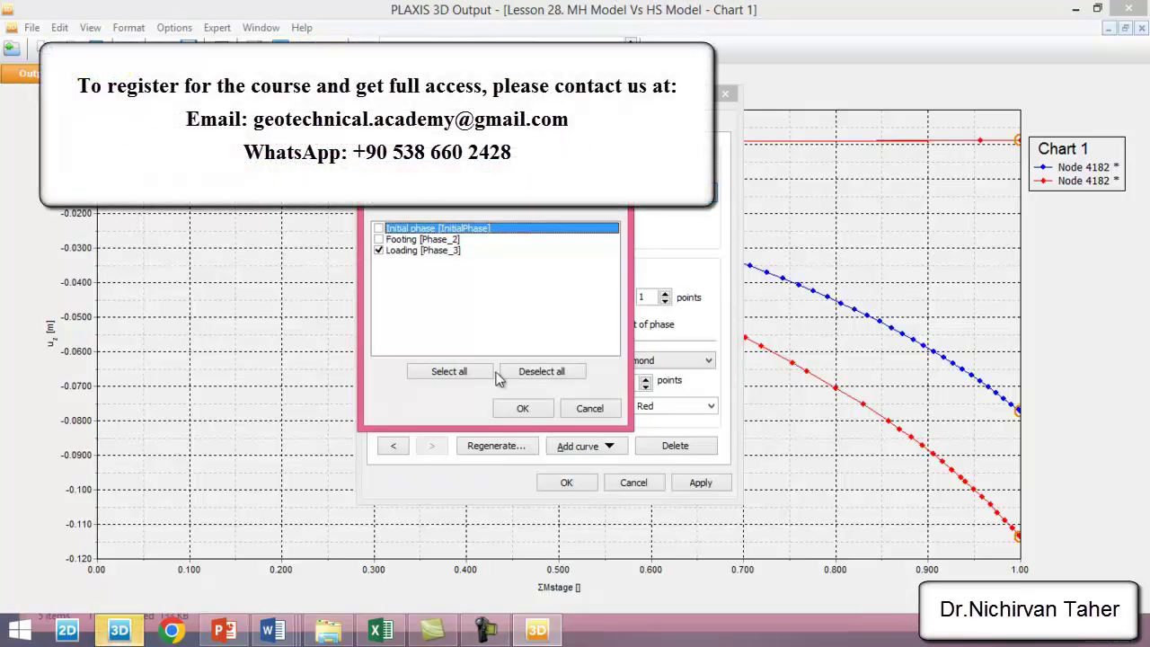
pyautogui.click(522, 407)
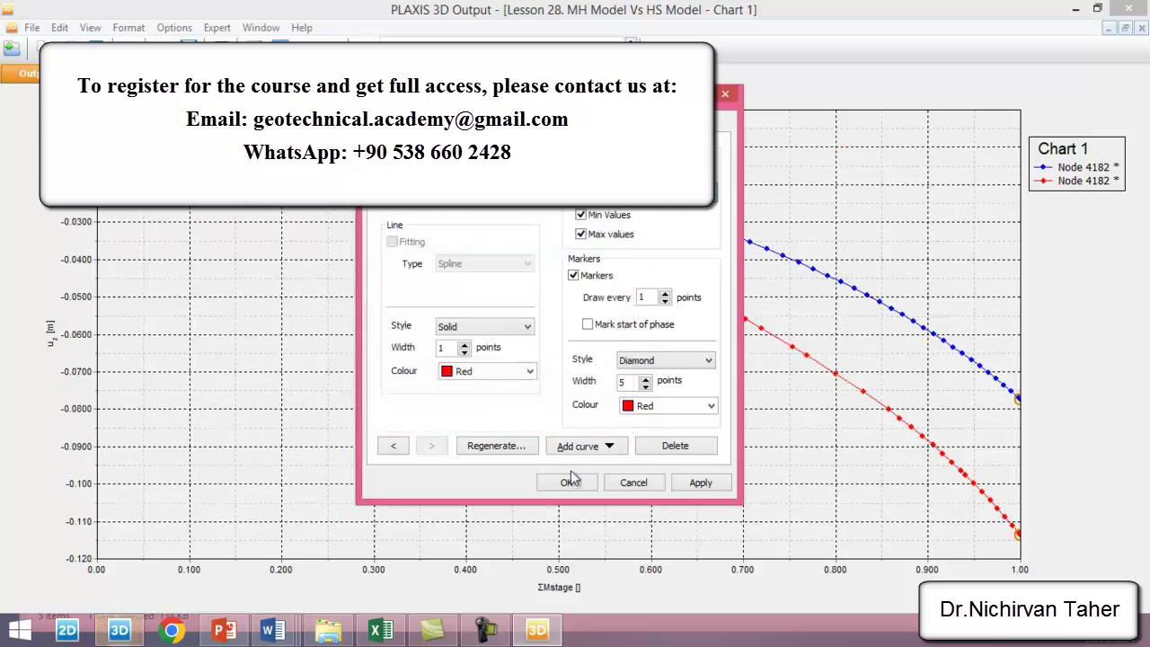
pyautogui.click(566, 483)
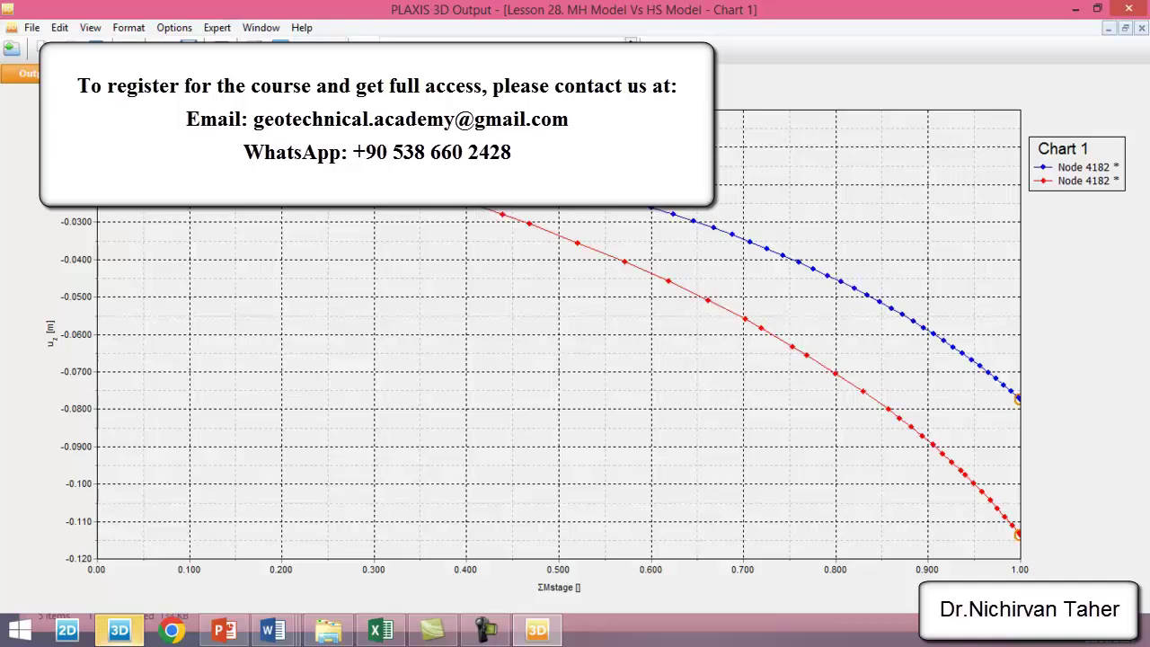
# Open the Points table of Chart 1's plotted data and dismiss the error message
pyautogui.click(309, 40)
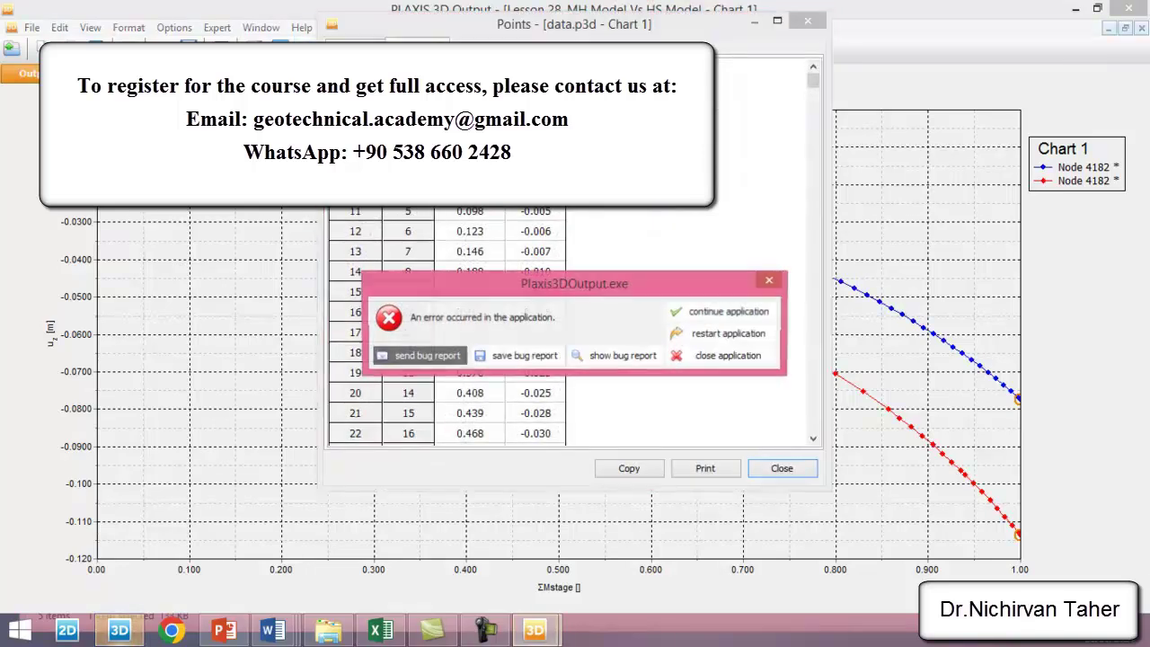
pyautogui.click(770, 280)
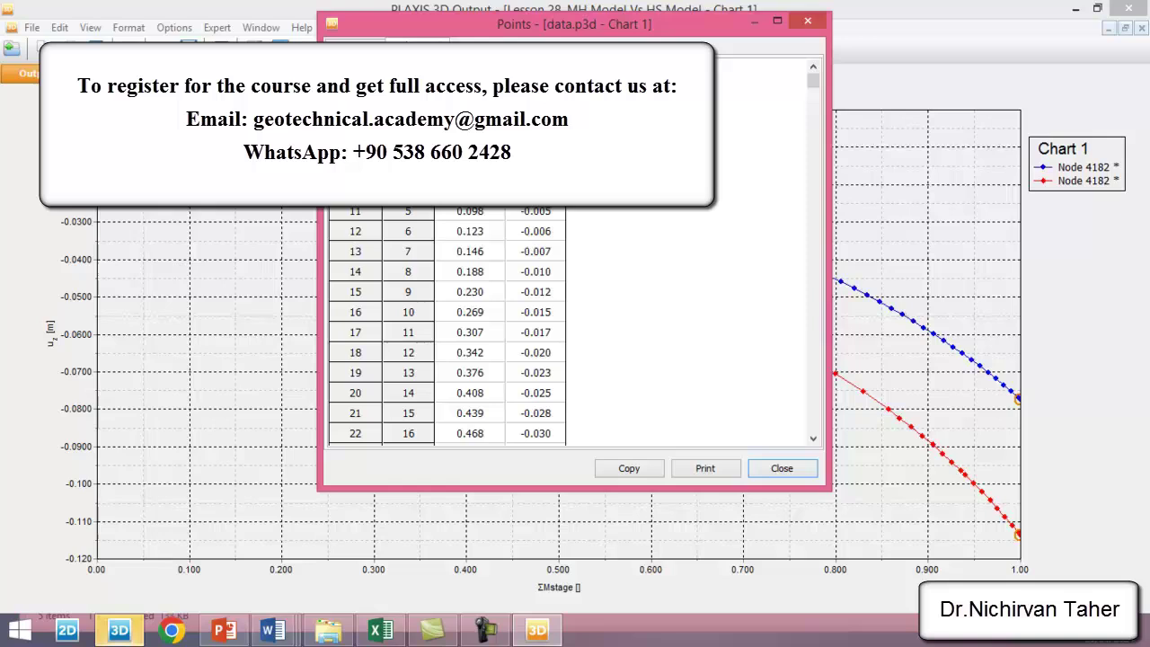
# Switch to the Lesson 28 Excel workbook and inspect data cells I1, K2 and L2
pyautogui.click(381, 629)
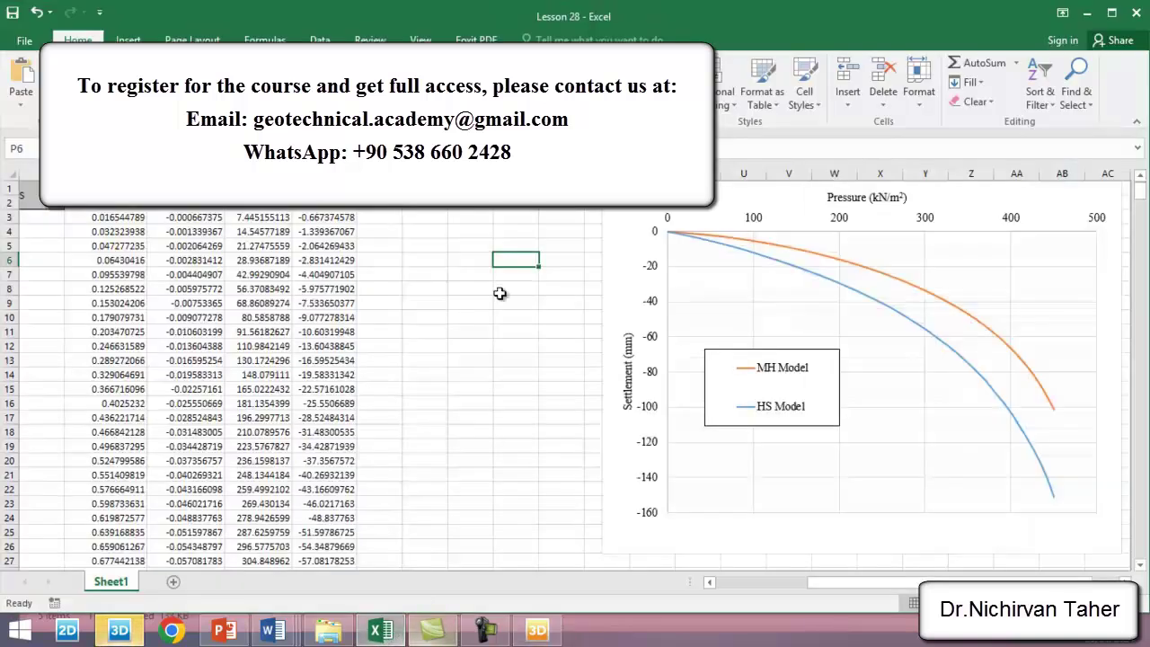
pyautogui.moveTo(870, 583); pyautogui.dragTo(809, 582)
pyautogui.click(290, 191)
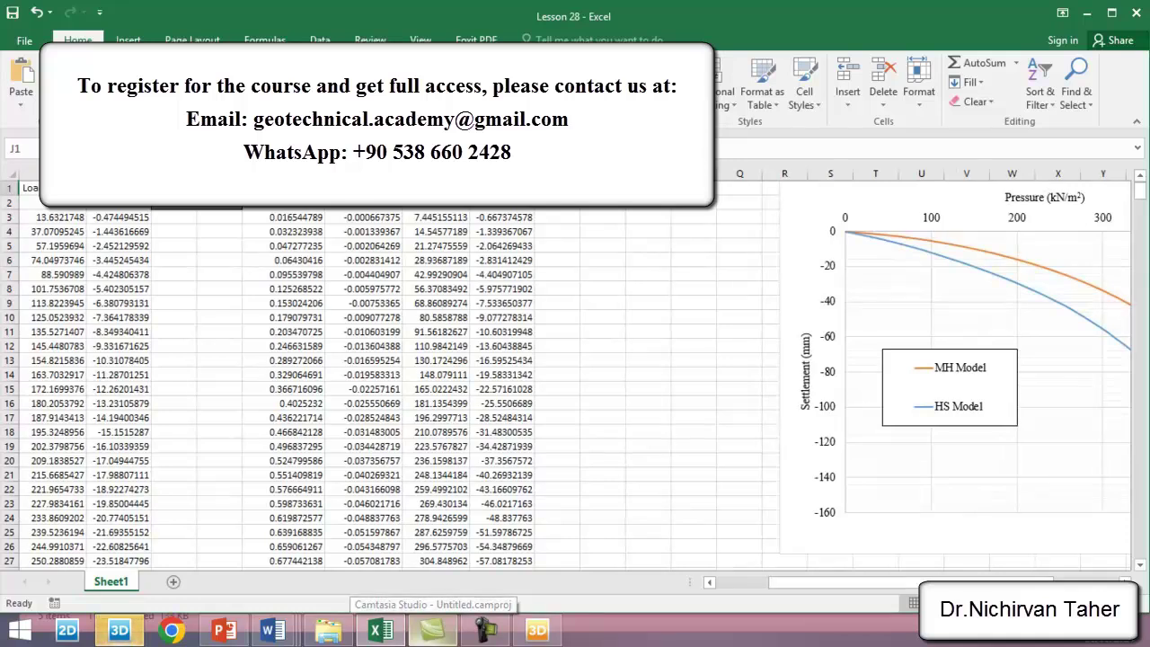
pyautogui.click(445, 207)
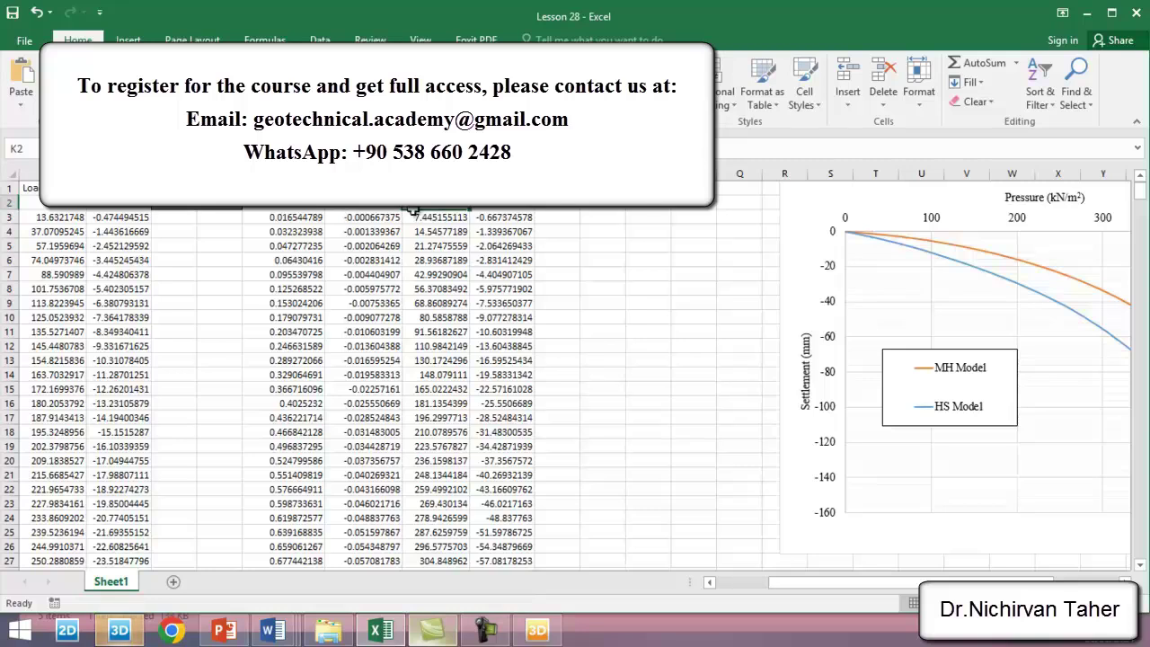
pyautogui.click(510, 208)
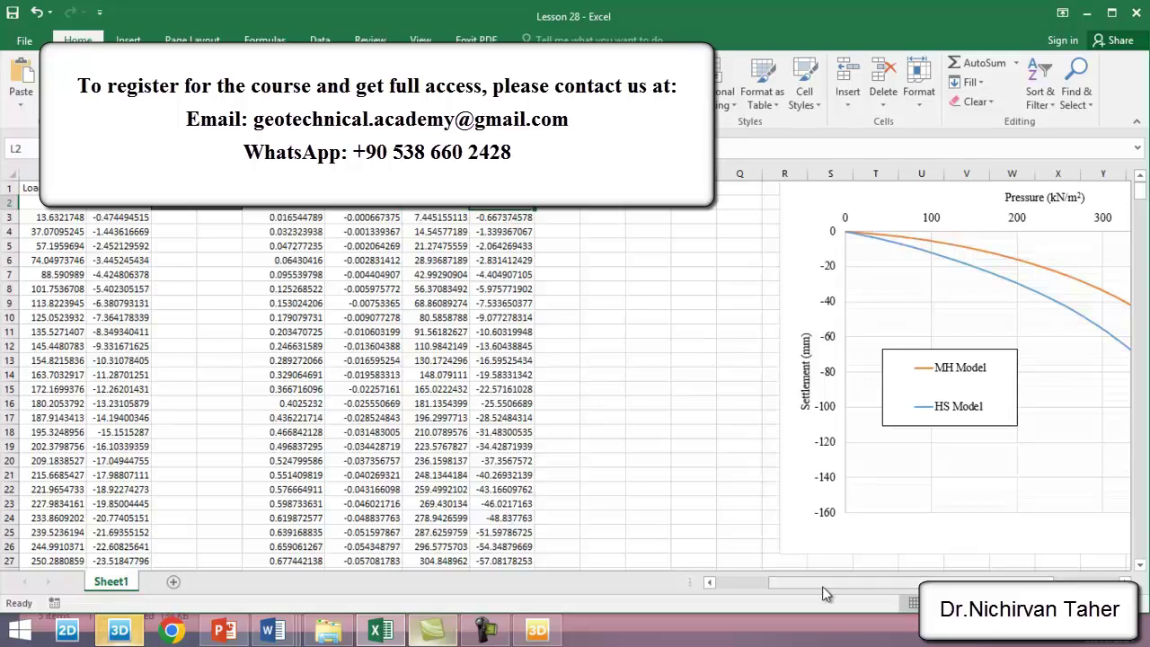
pyautogui.moveTo(822, 586); pyautogui.dragTo(889, 590)
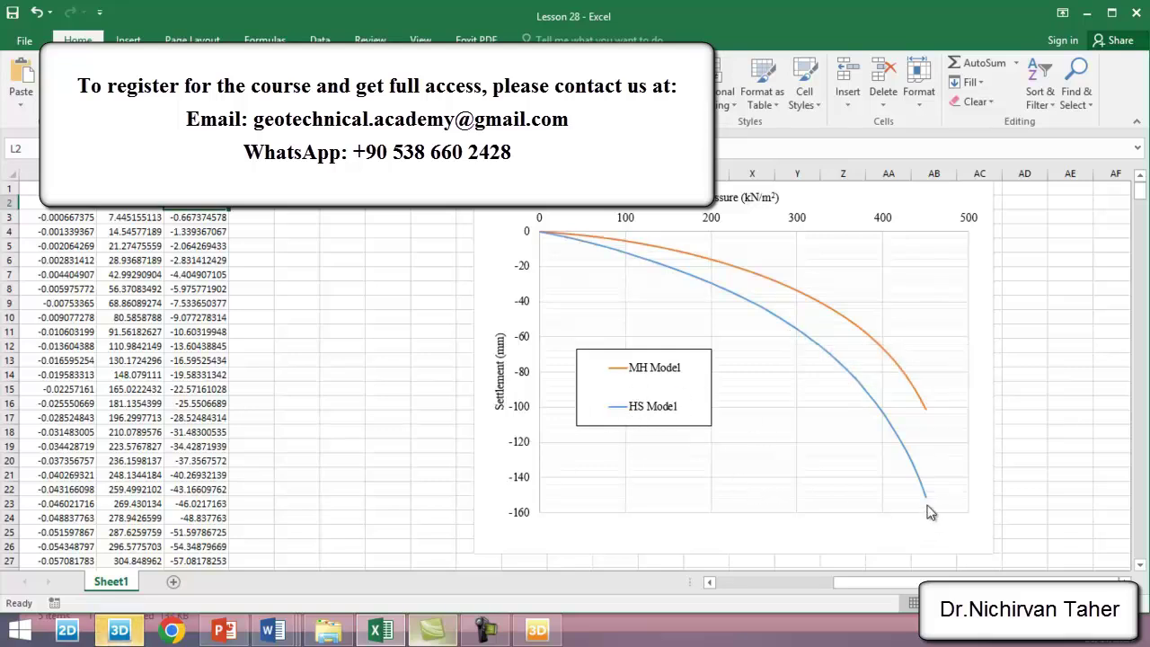
# Drag the MH vs HS settlement–pressure chart slightly left and down
pyautogui.moveTo(928, 500)
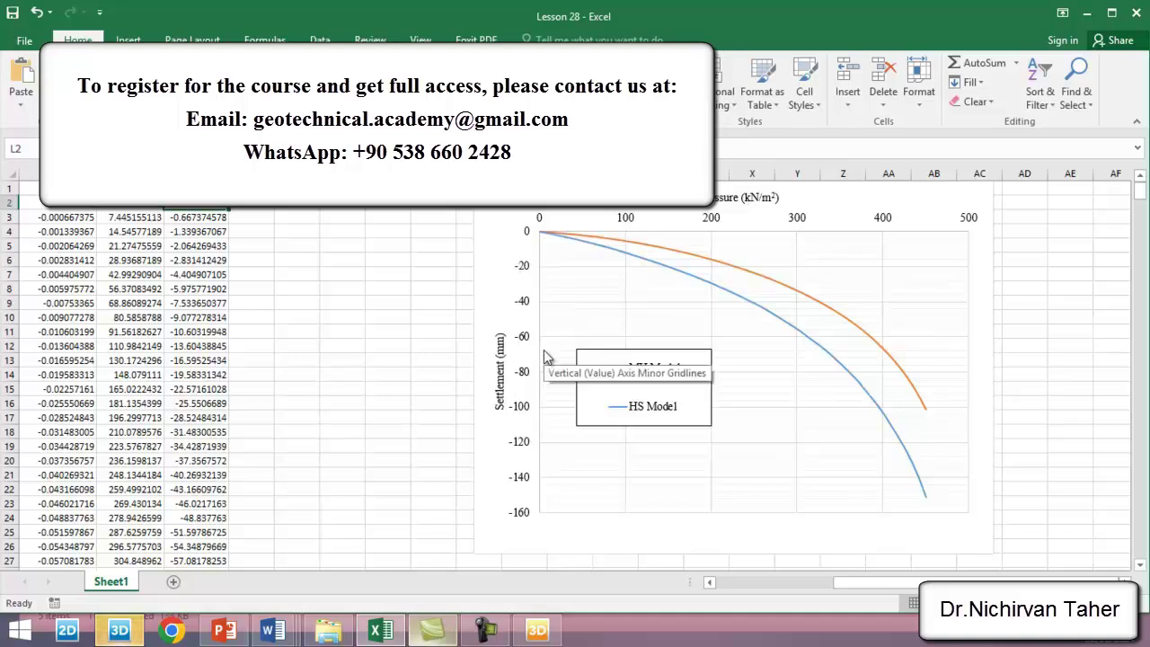
pyautogui.moveTo(567, 203); pyautogui.dragTo(545, 222)
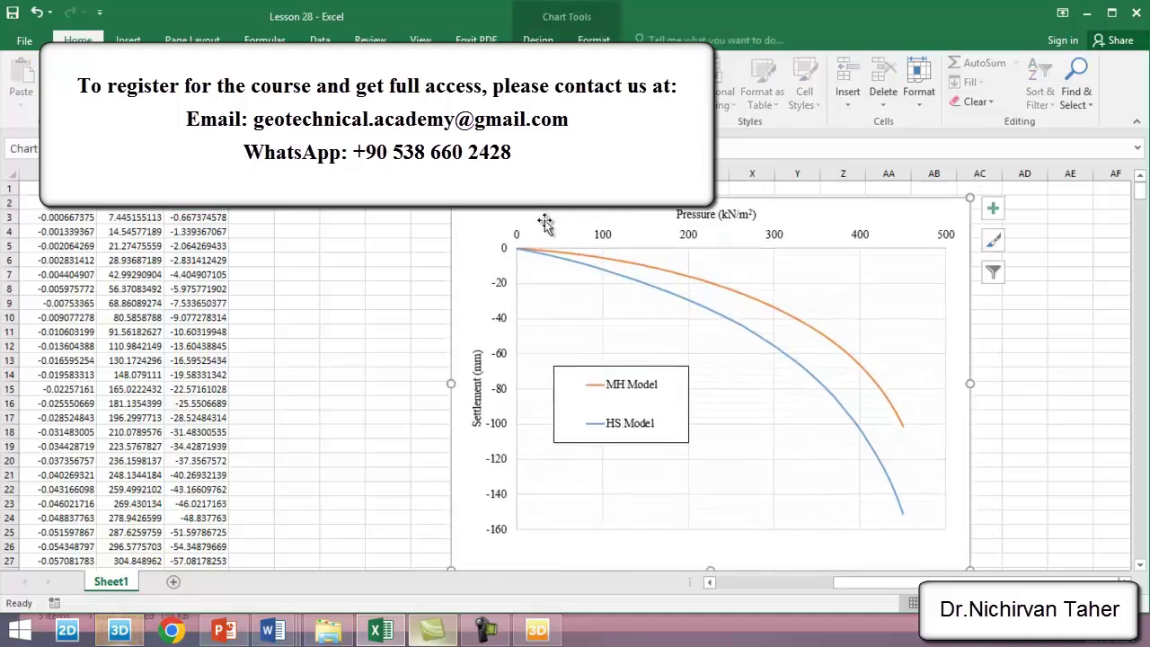